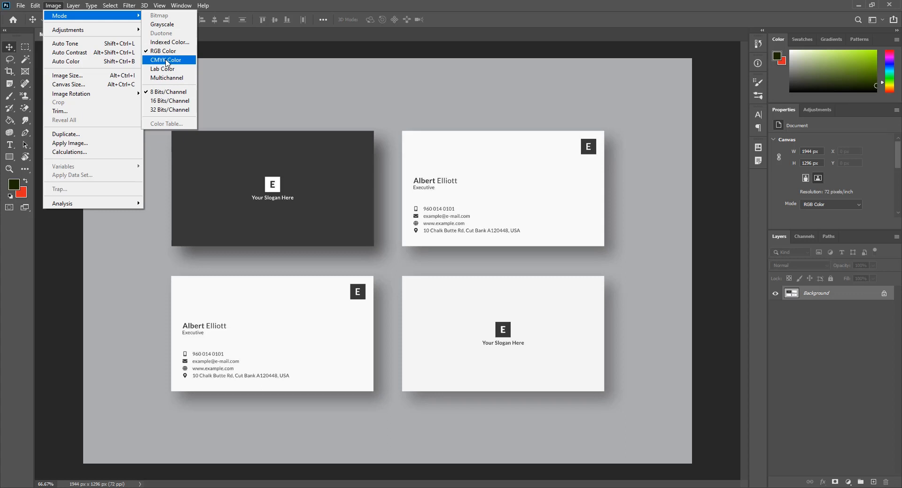
Convert the business card image to CMYK Color mode and back to RGB Color
click(166, 61)
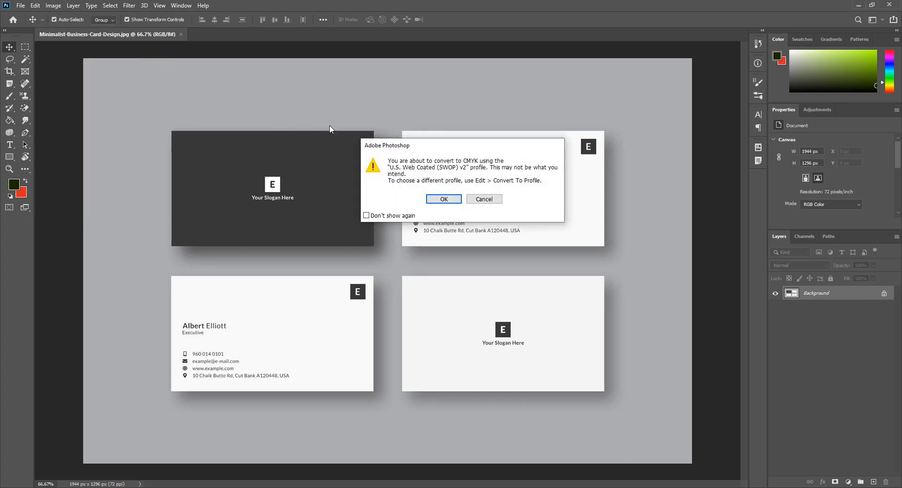
click(444, 199)
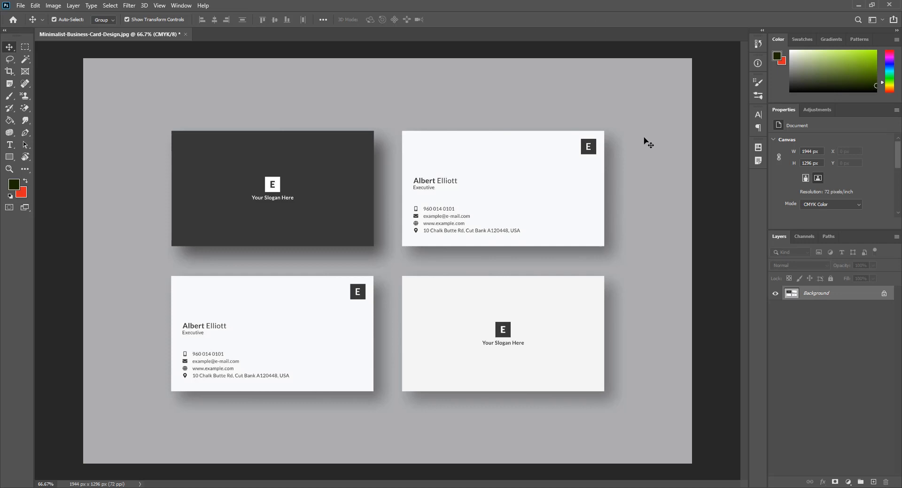
click(52, 5)
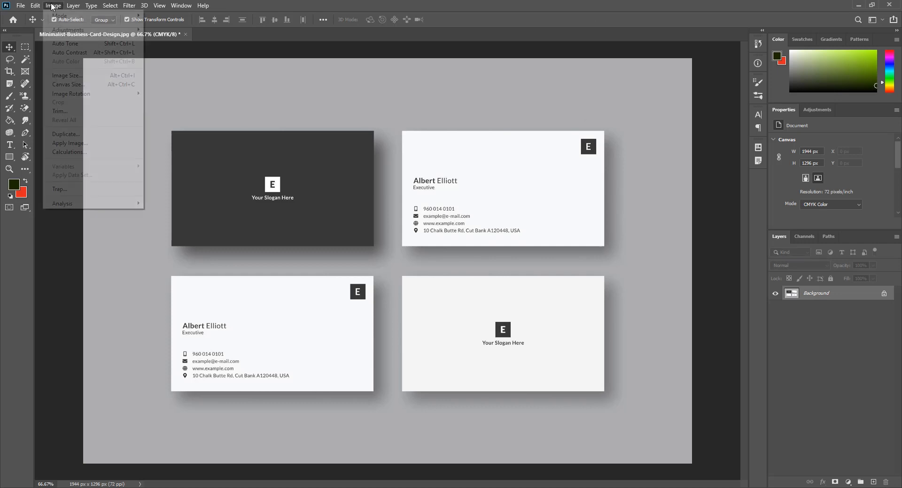
mouse_move(66, 20)
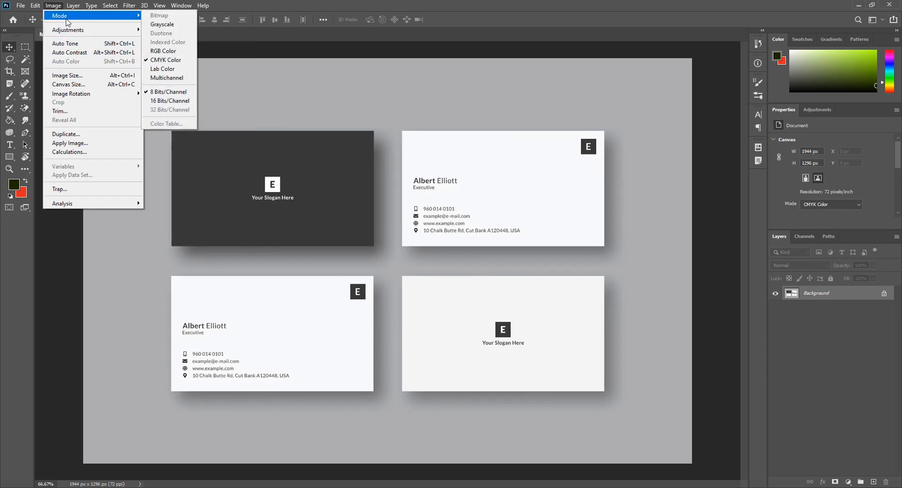
click(170, 51)
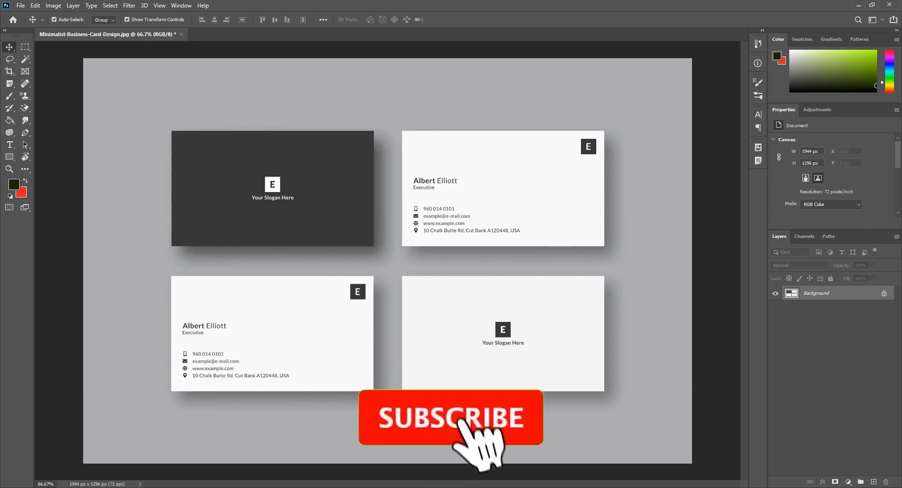
Convert the business card image to Indexed Color with the Local (Selective) palette and 256 colors, and return it to RGB Color
click(53, 5)
mouse_move(71, 16)
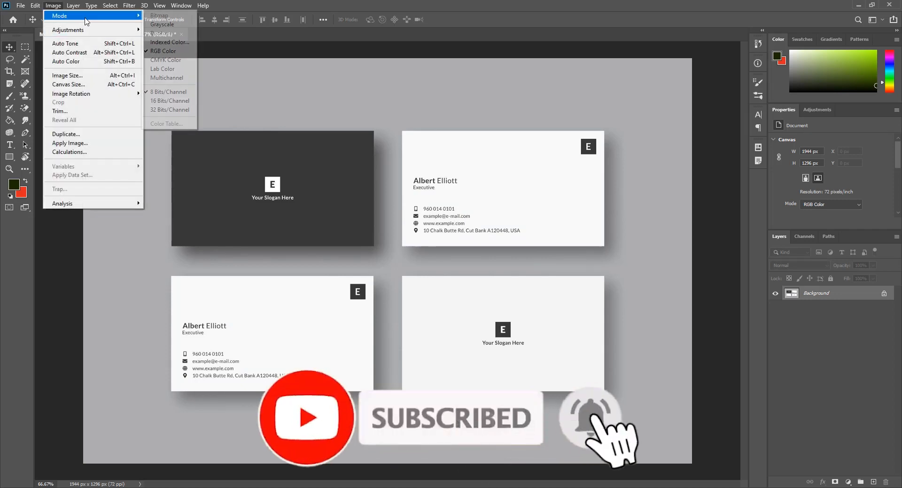
click(169, 42)
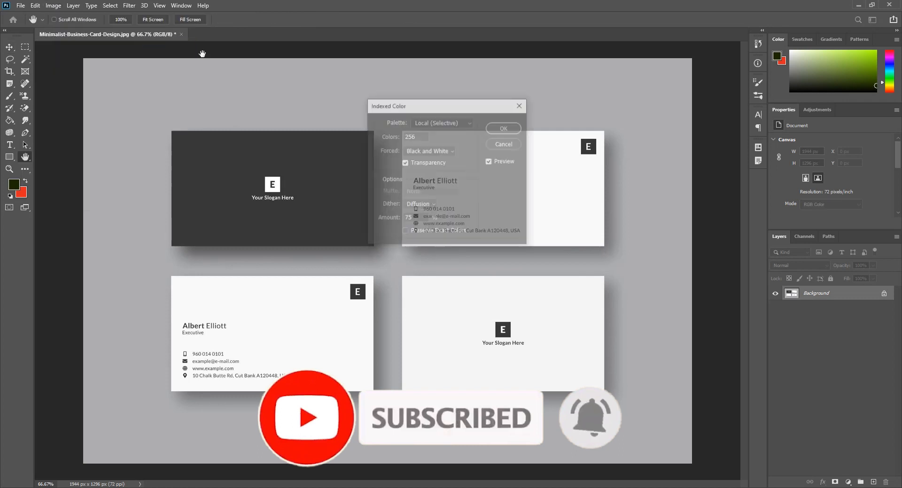
click(521, 132)
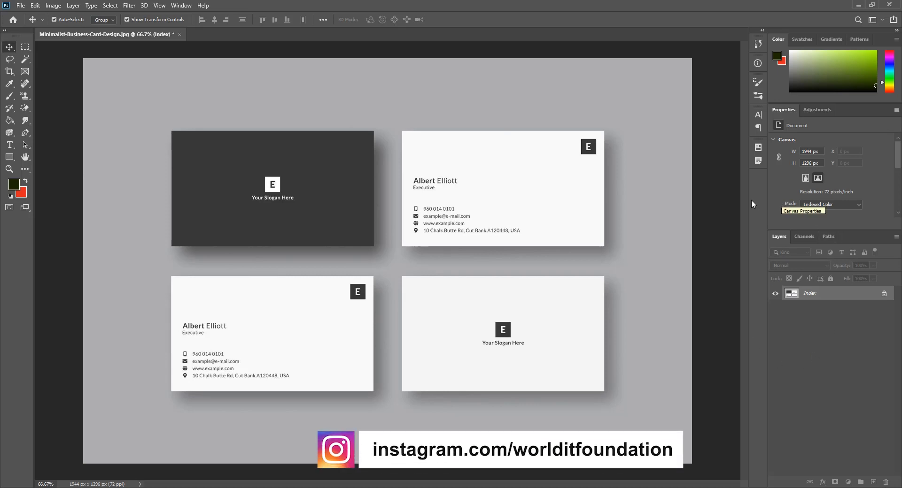
click(53, 5)
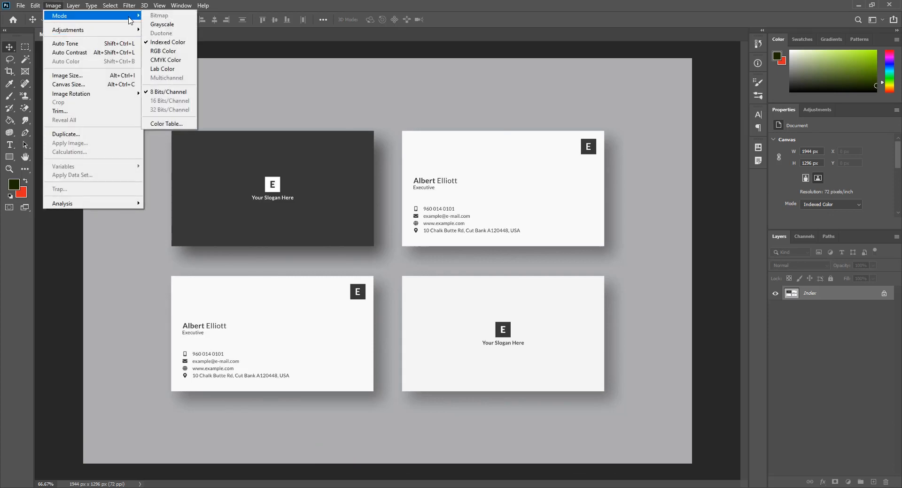
click(162, 52)
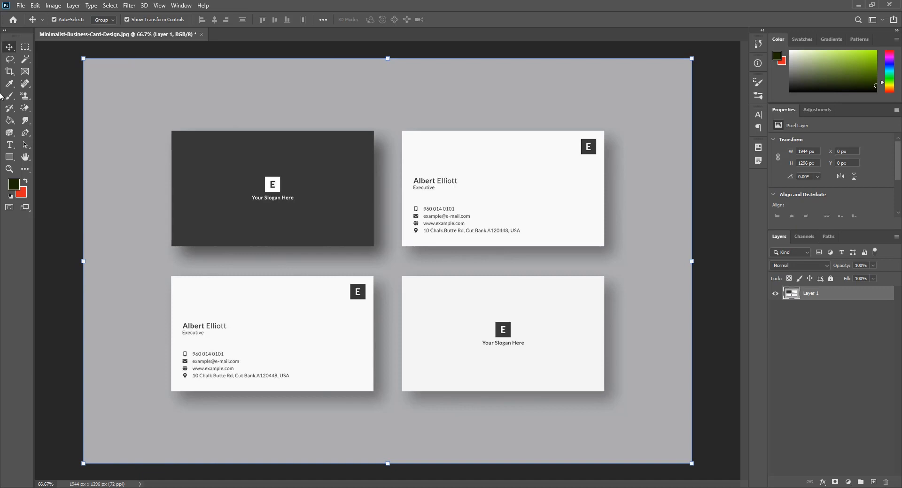
Convert the business card image to Grayscale mode, discarding its color information
click(53, 5)
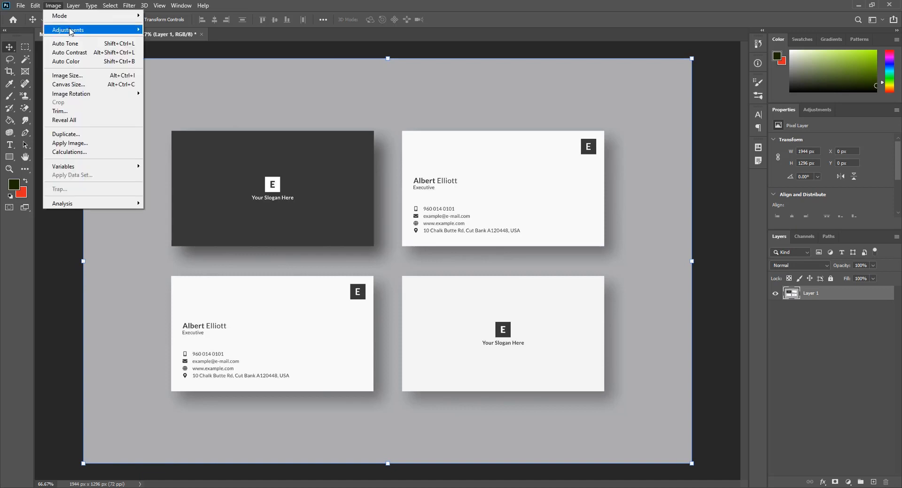
mouse_move(69, 31)
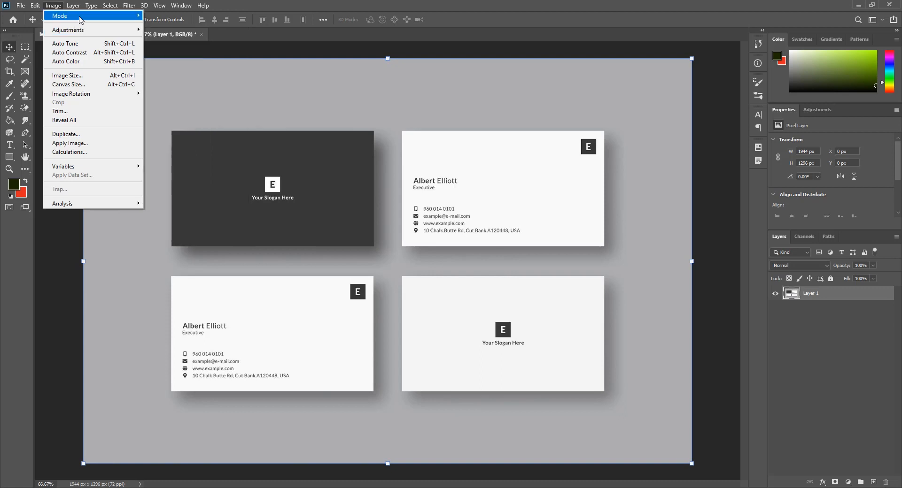
mouse_move(86, 18)
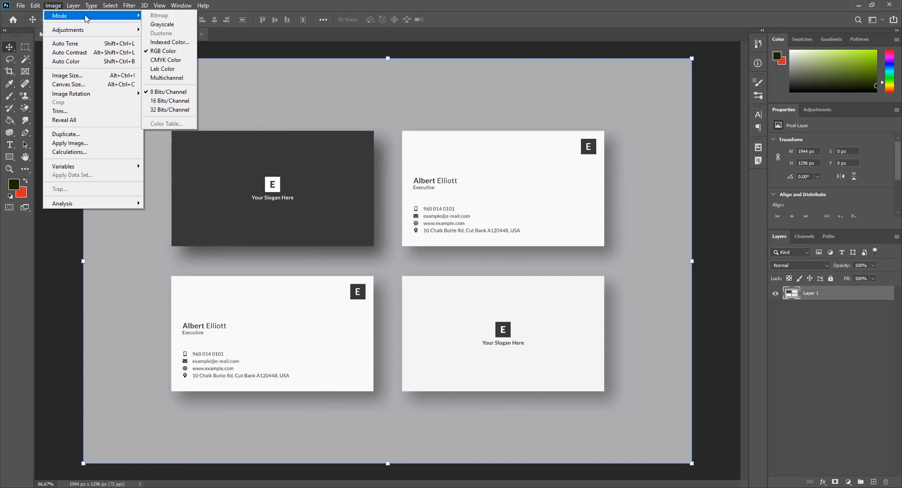
click(162, 24)
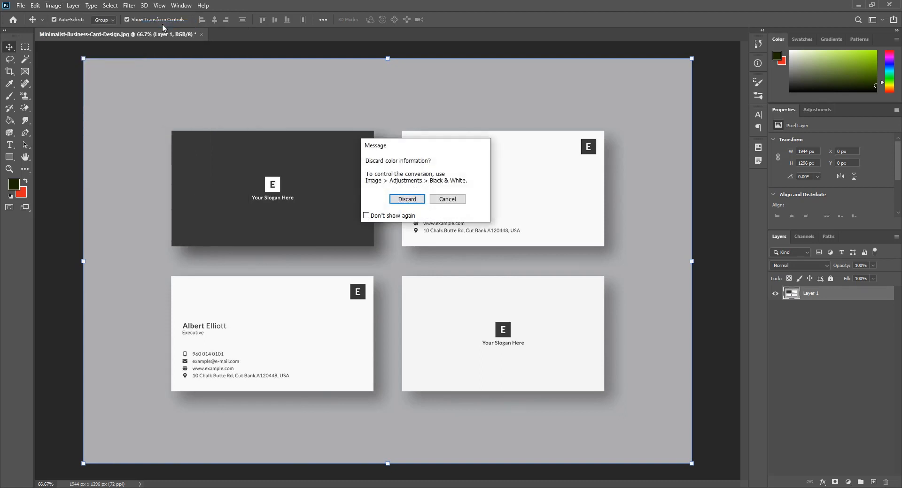
click(406, 201)
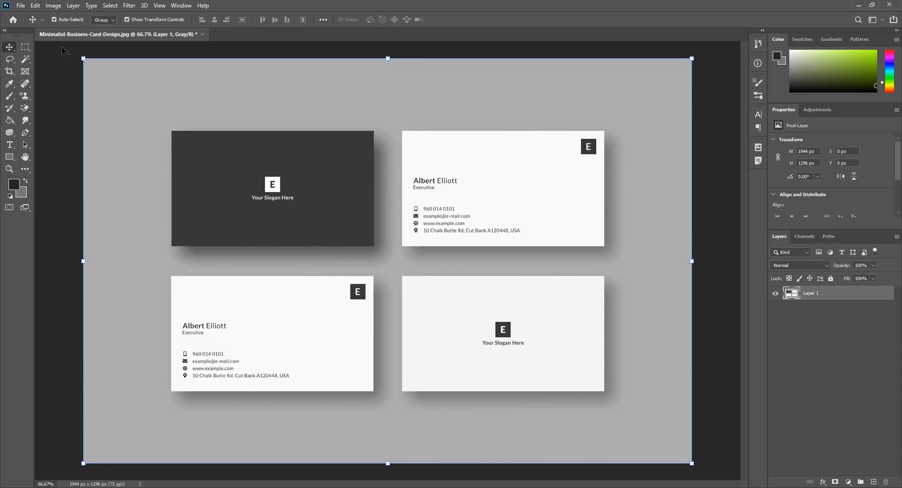
Open the recent photo of the woman in a hood and denim jacket against a blue wall
click(13, 19)
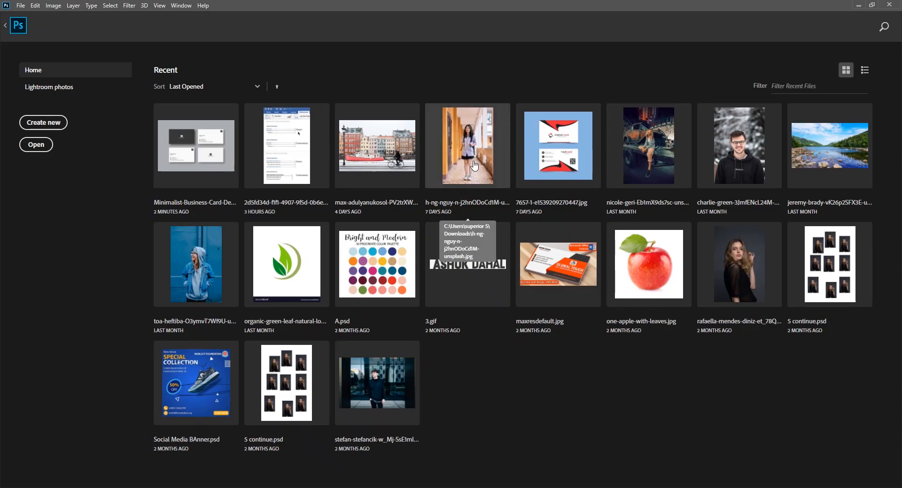
click(213, 282)
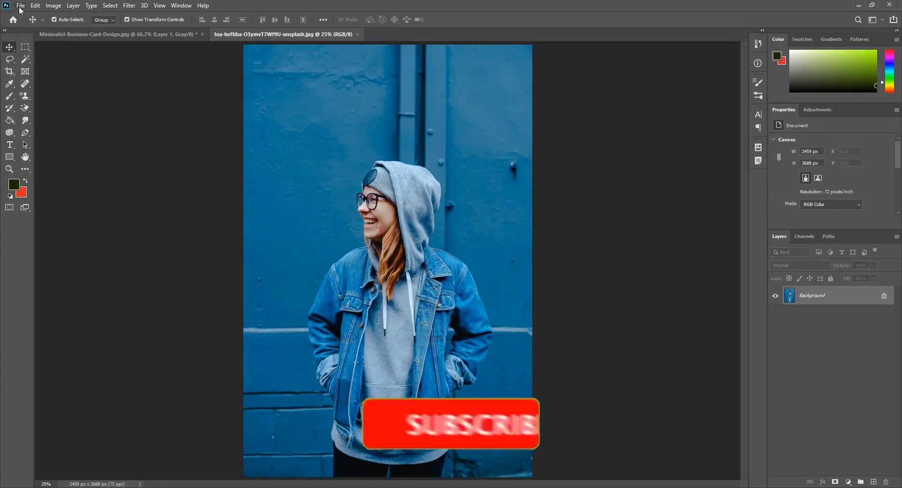
click(53, 5)
mouse_move(61, 17)
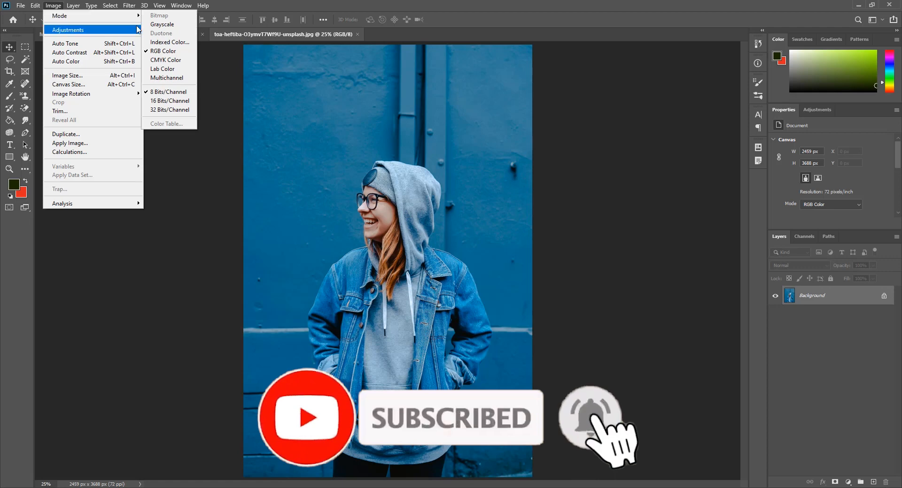
click(159, 24)
click(378, 223)
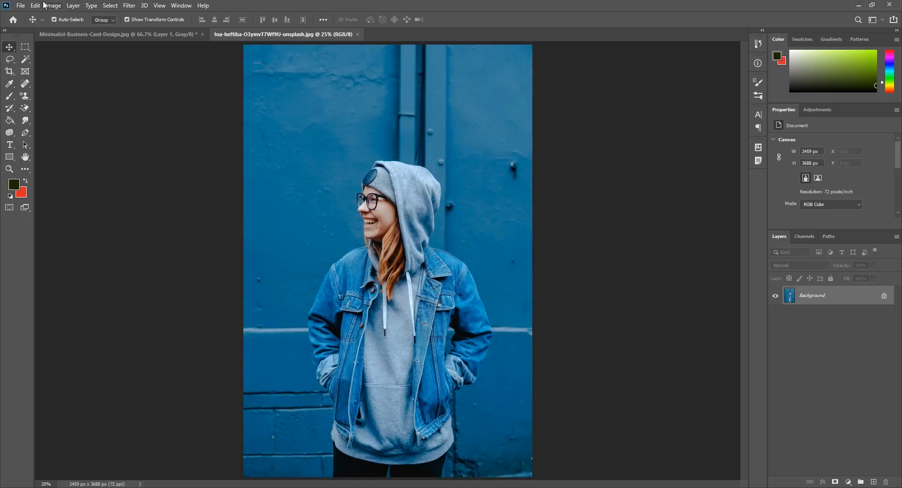
Convert the photo of the woman to Grayscale mode, discarding its color information
click(56, 7)
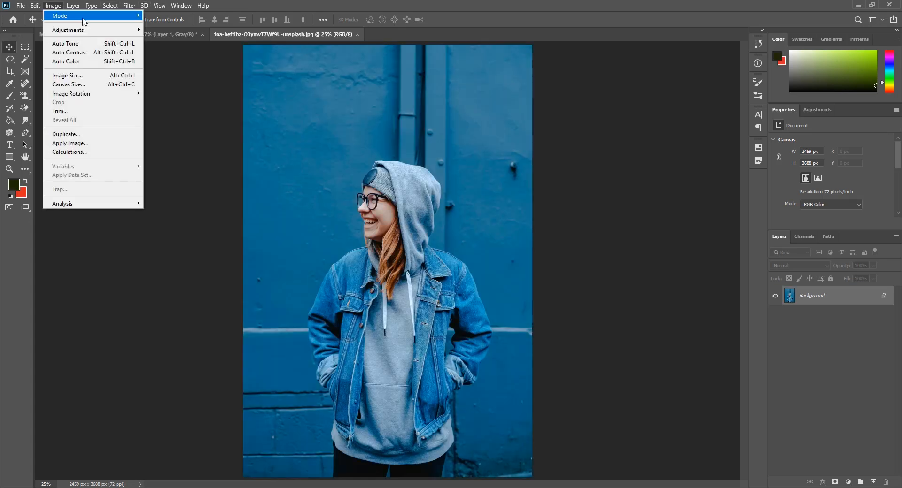
mouse_move(100, 19)
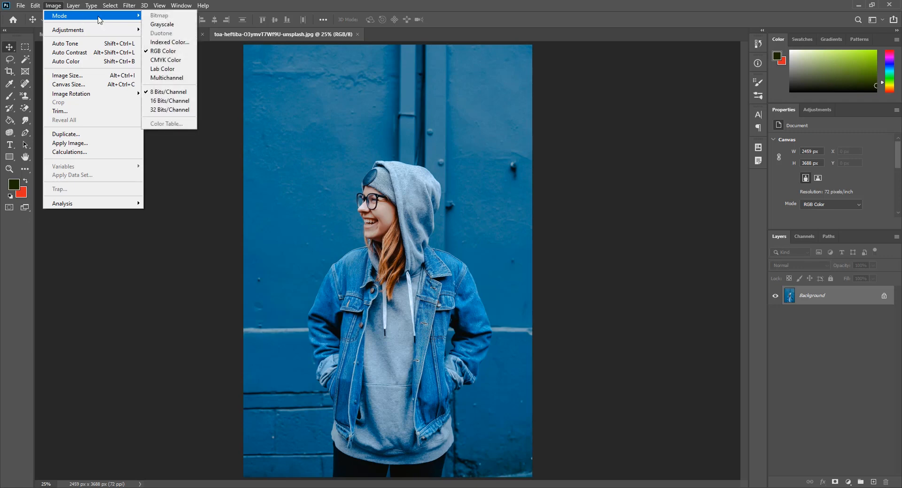
click(165, 25)
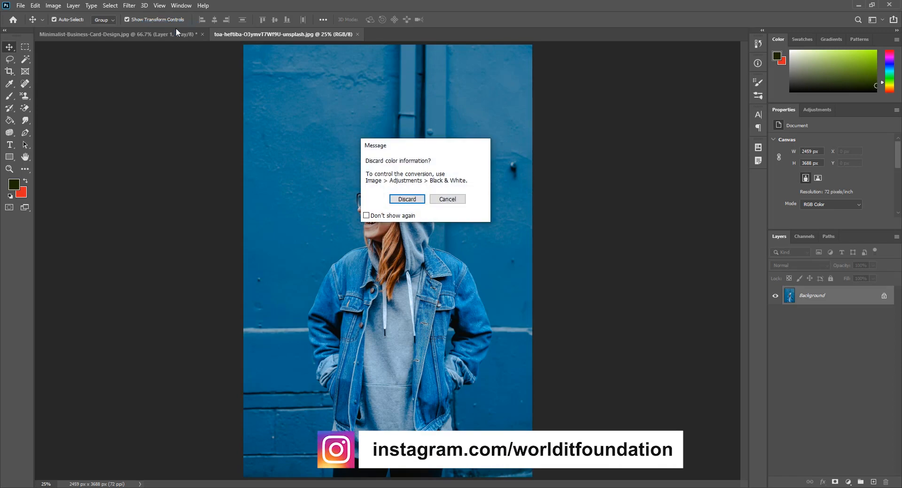
click(391, 199)
Start a Duotone mode conversion of the grayscale photo and set its type to Quadtone
click(53, 5)
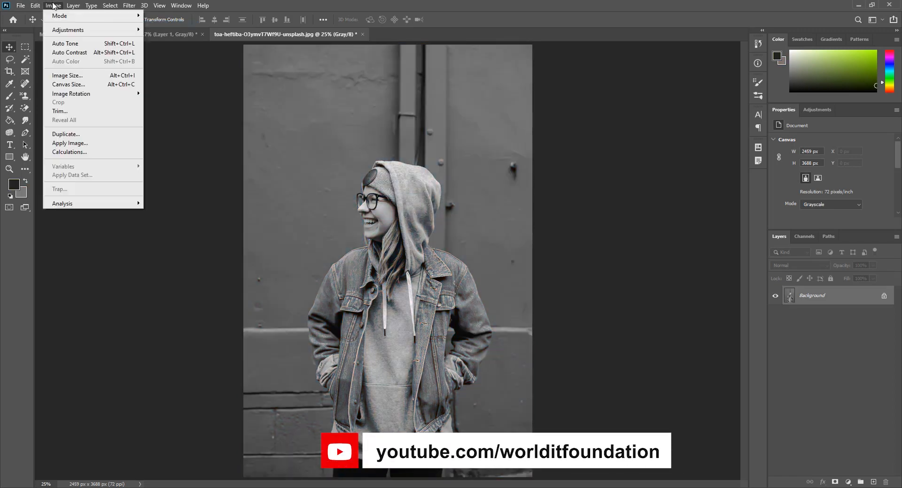
mouse_move(75, 29)
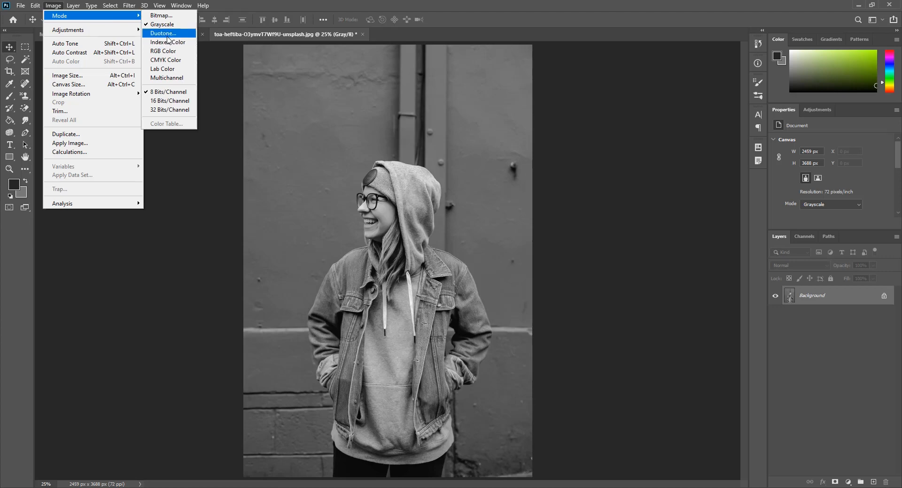
click(163, 33)
drag(411, 98, 609, 133)
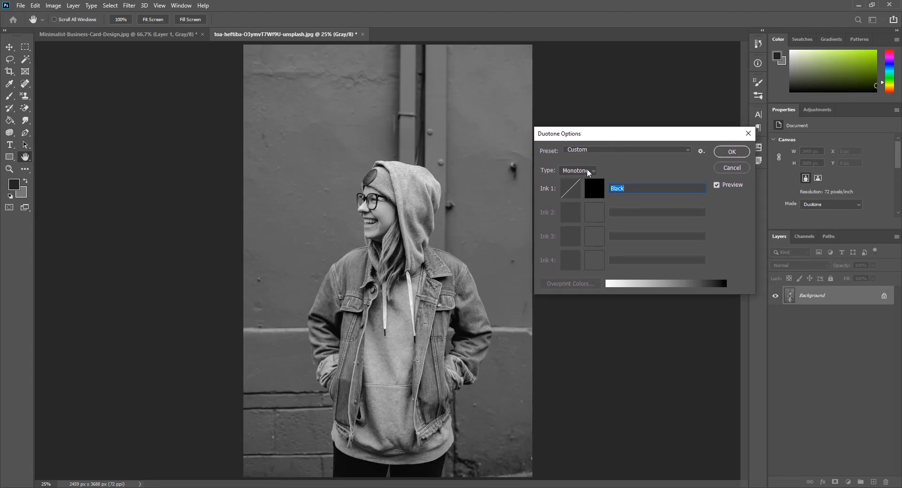
click(582, 173)
click(578, 205)
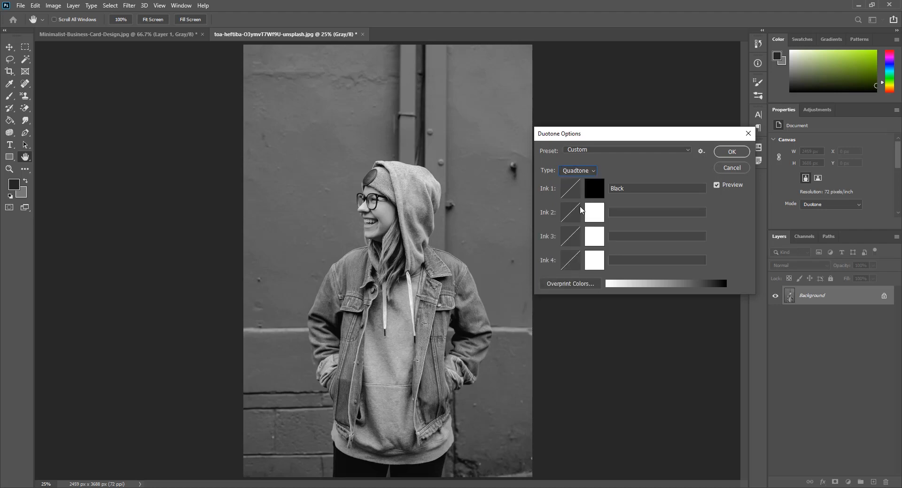
Set the quadtone's Ink 1 color to the muted red #824141
click(594, 188)
drag(592, 222, 584, 253)
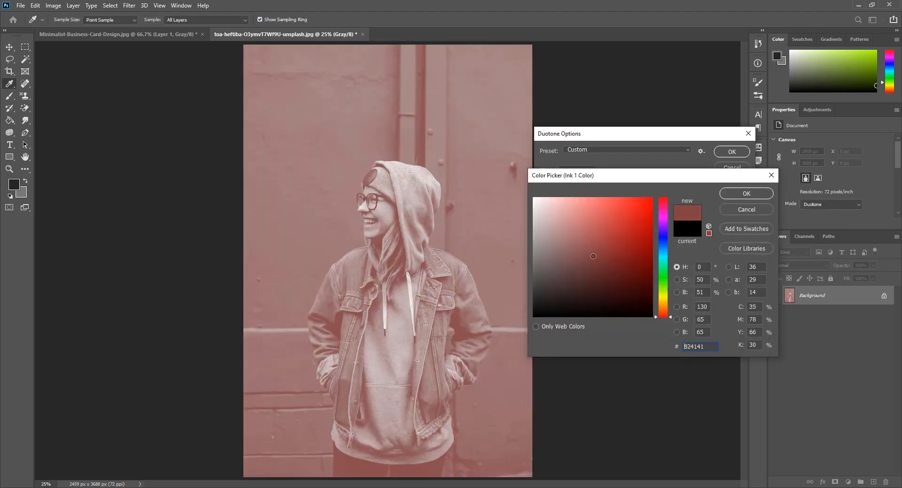
click(746, 194)
Set the quadtone's Ink 2 color to the teal #4a877f
click(594, 213)
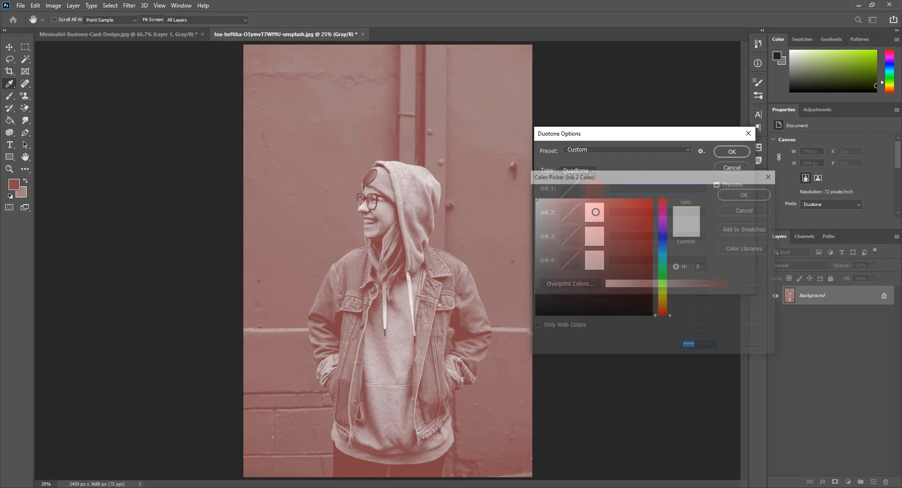
click(595, 211)
click(665, 259)
click(587, 254)
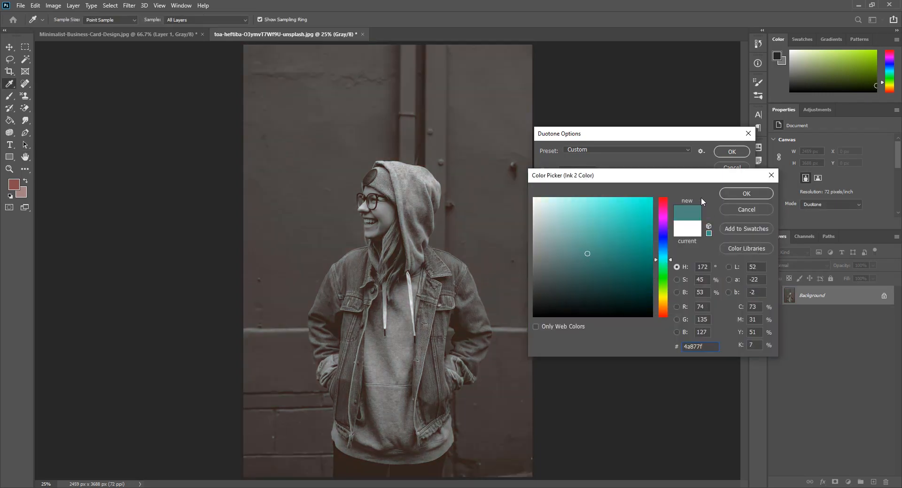
click(743, 193)
Set the quadtone's Ink 3 color to the purple #8348ba
click(593, 242)
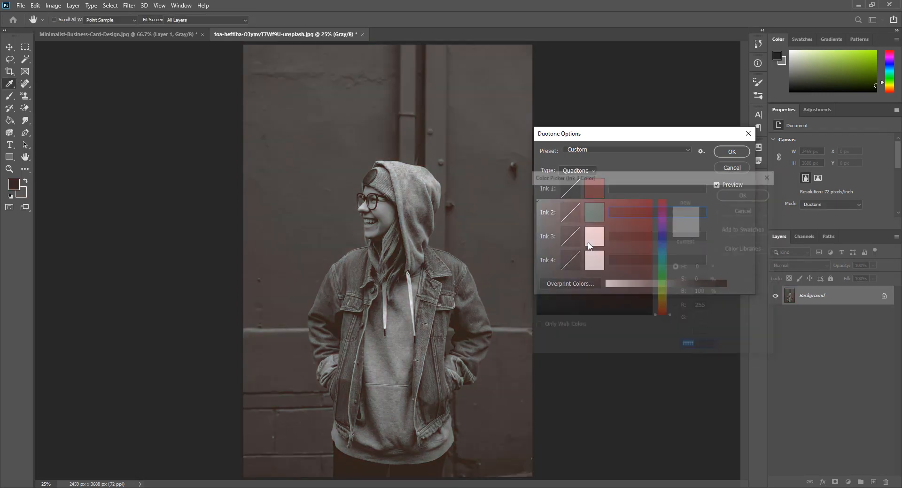
click(599, 265)
drag(664, 256, 664, 228)
drag(601, 258, 606, 230)
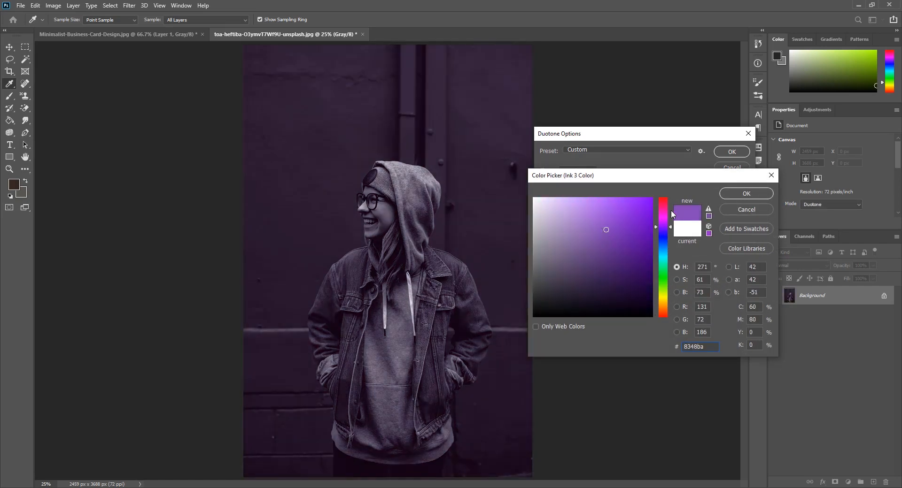
click(751, 195)
Set the quadtone's Ink 4 color to the olive green #84a82f
click(594, 258)
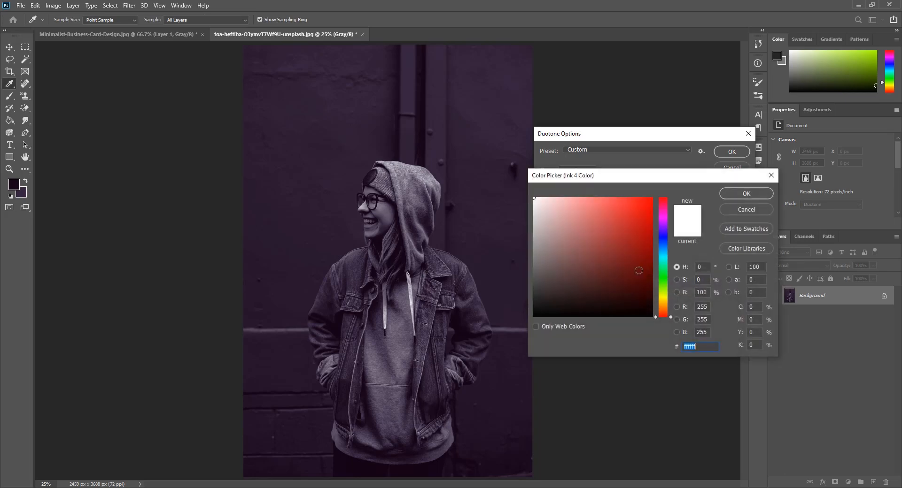
click(664, 292)
click(618, 238)
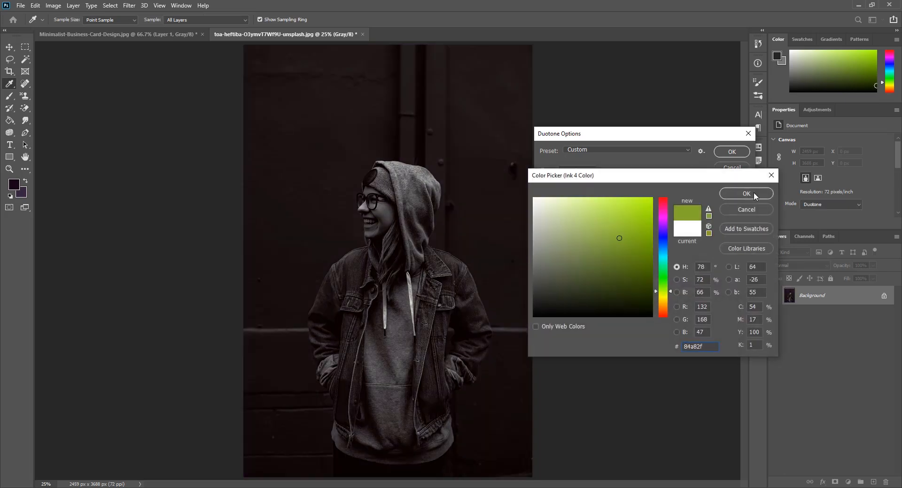
click(754, 199)
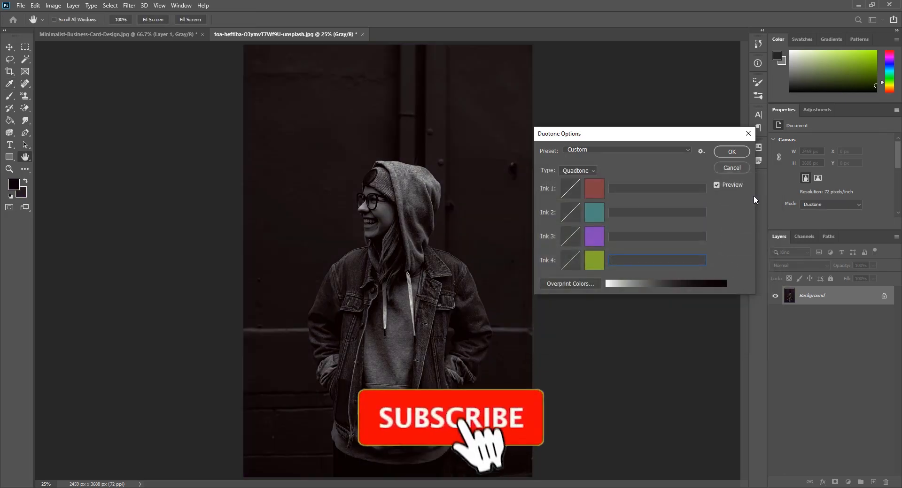
Change the quadtone's Ink 4 color to the pale gray-green #c0c9ab, name the inks 1 to 4, and apply the quadtone
click(596, 261)
mouse_move(595, 246)
mouse_down()
mouse_move(568, 228)
mouse_move(595, 264)
mouse_move(547, 222)
mouse_up()
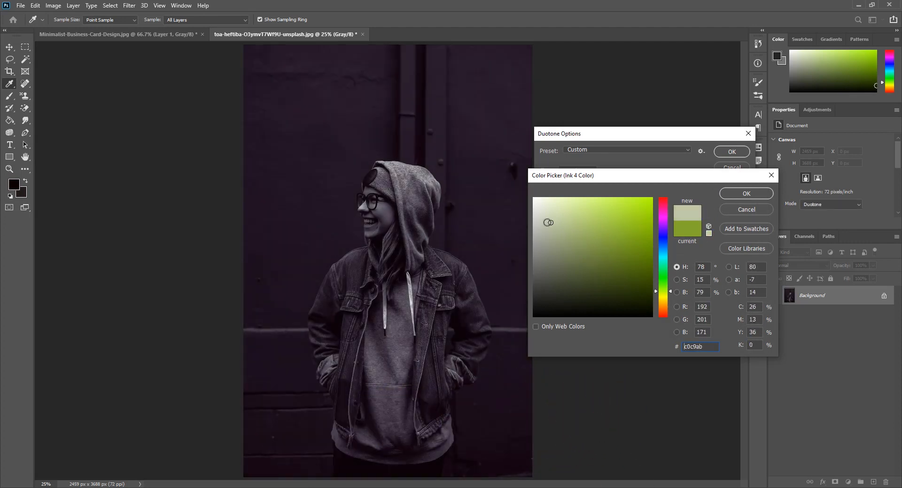
click(750, 194)
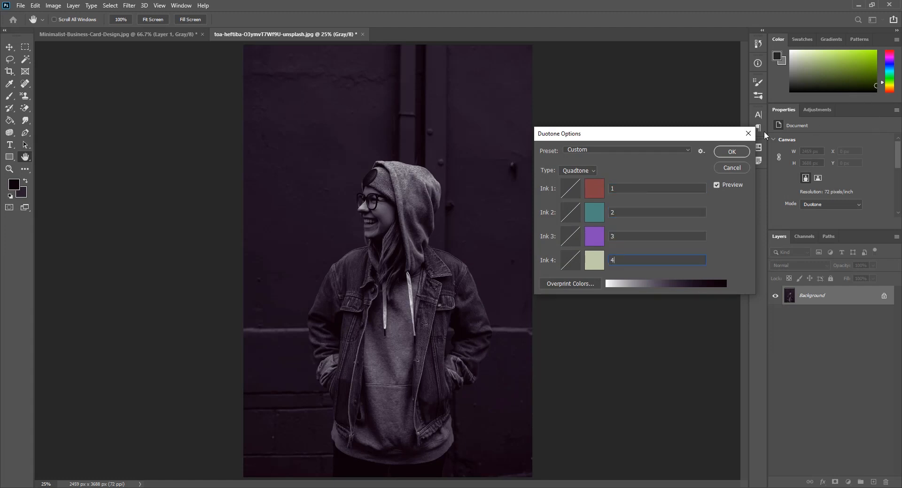
click(732, 152)
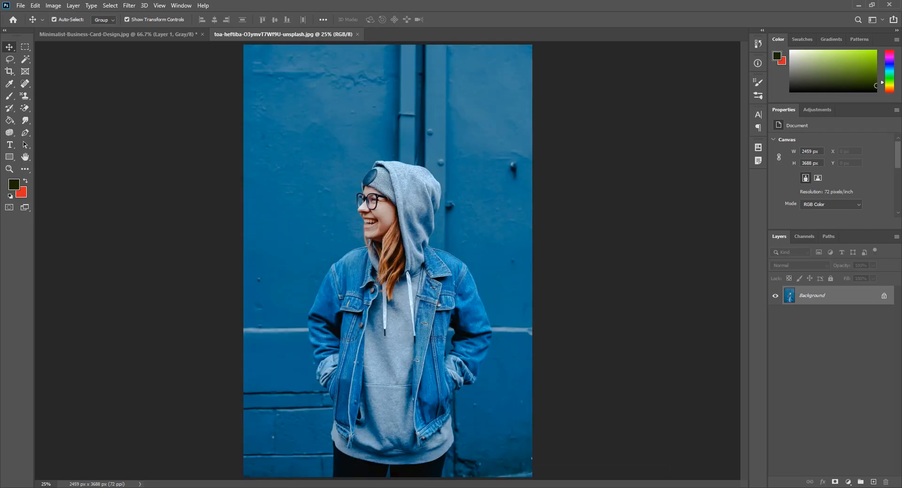
Add a gradient fill layer above the photo fading from bright green #00ff78 to transparent, with the second color stop removed
click(848, 483)
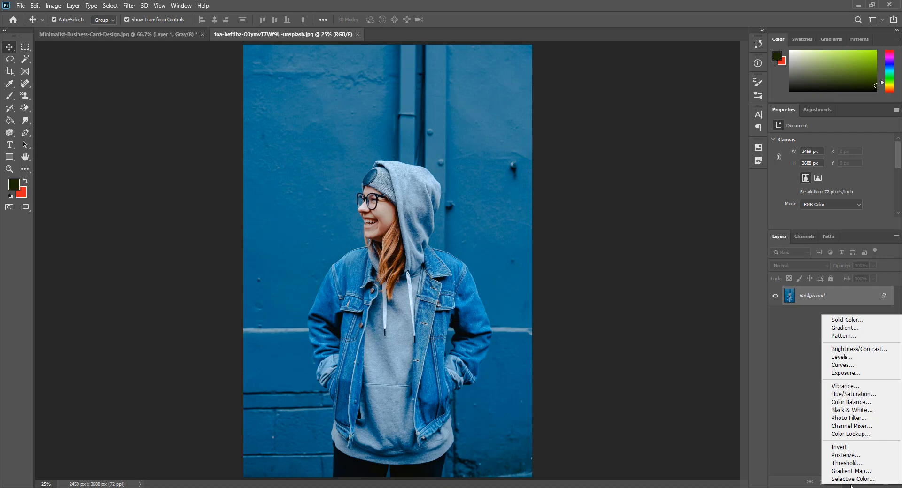
click(847, 329)
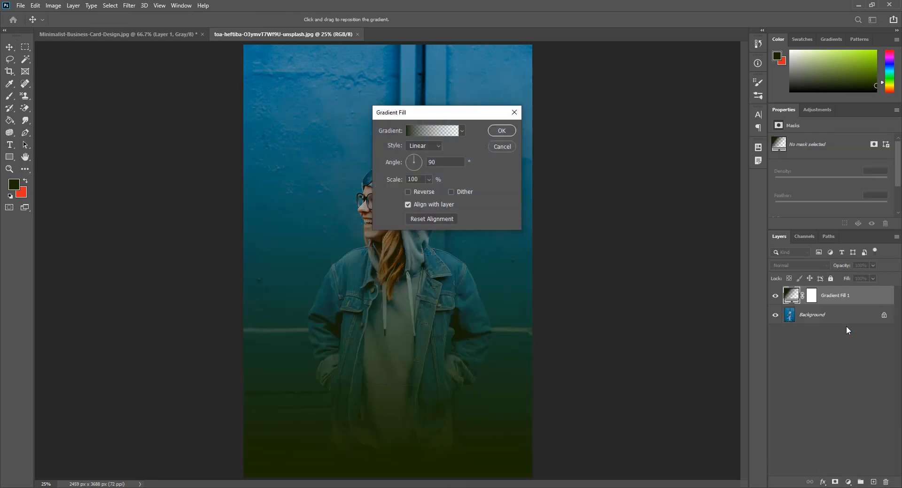
click(433, 131)
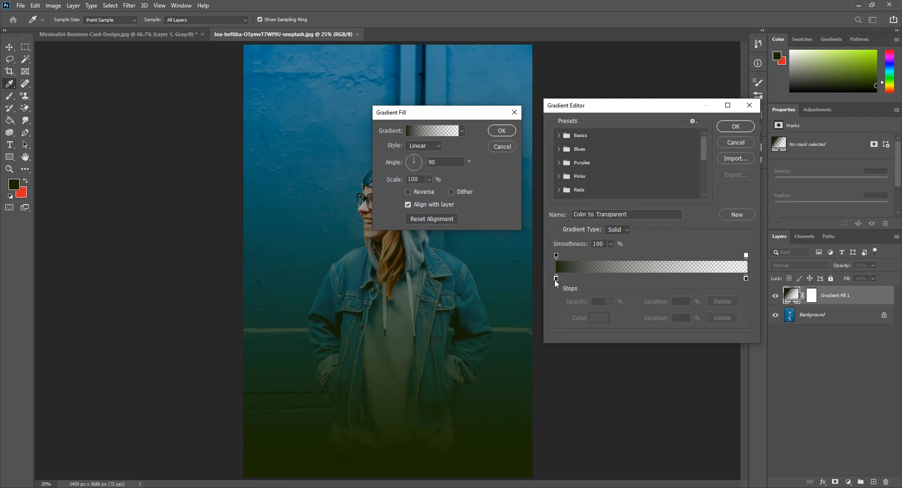
double_click(556, 279)
click(667, 271)
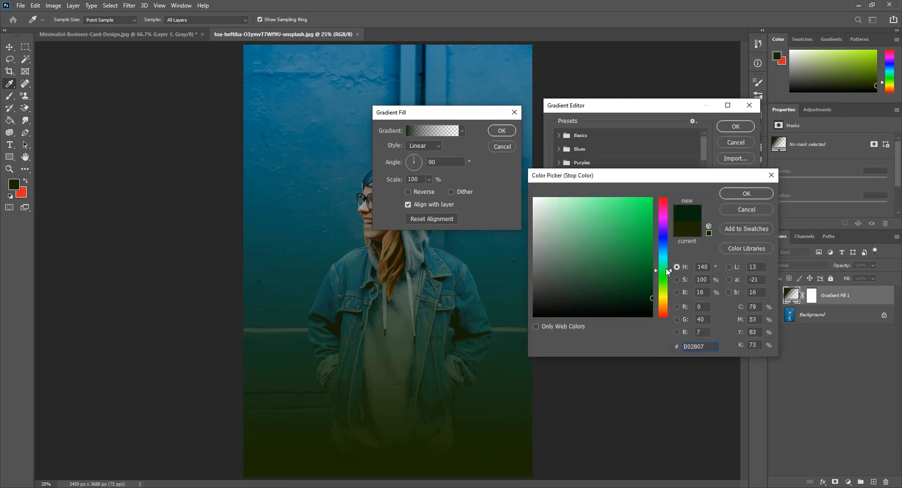
drag(667, 271, 667, 267)
click(650, 198)
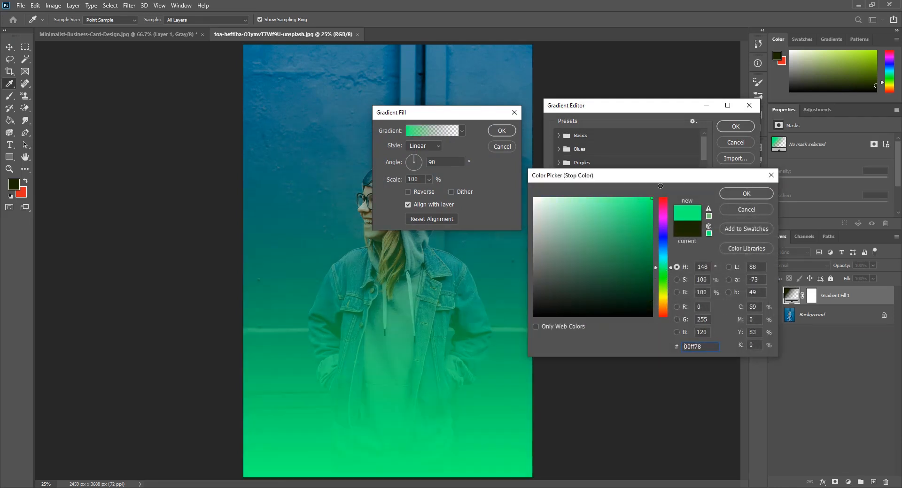
click(747, 193)
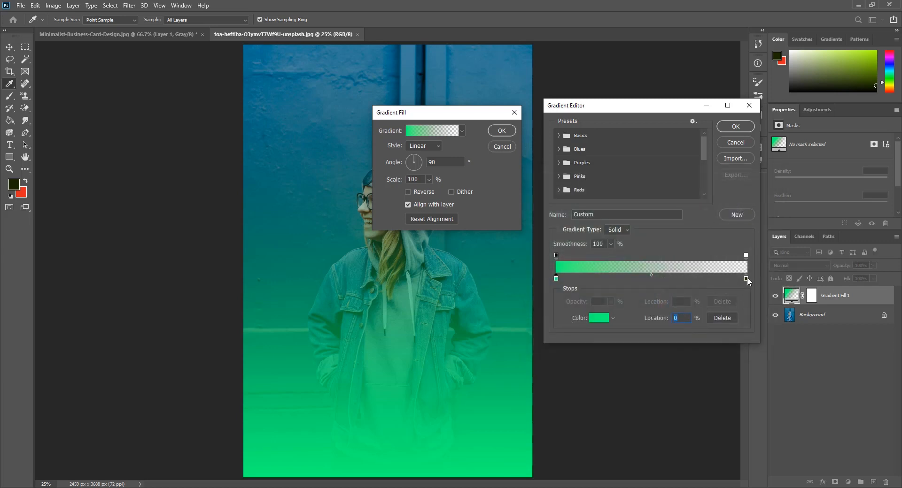
drag(746, 279, 750, 318)
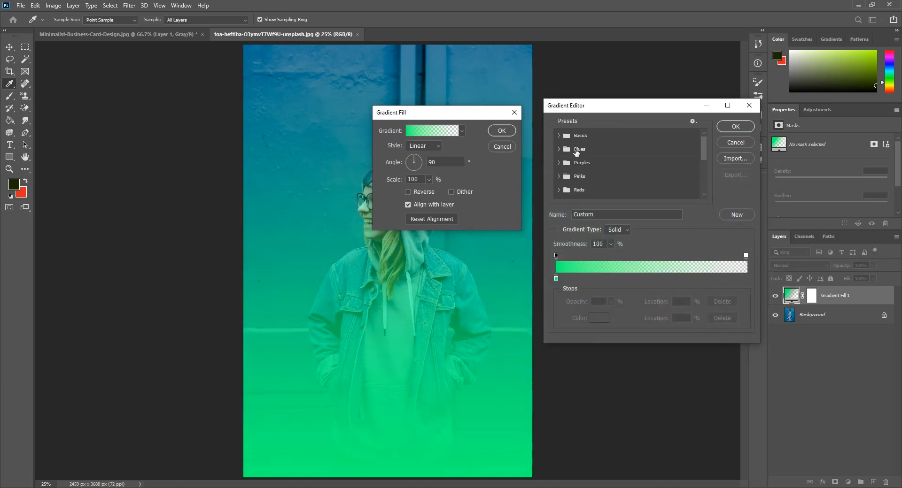
click(735, 127)
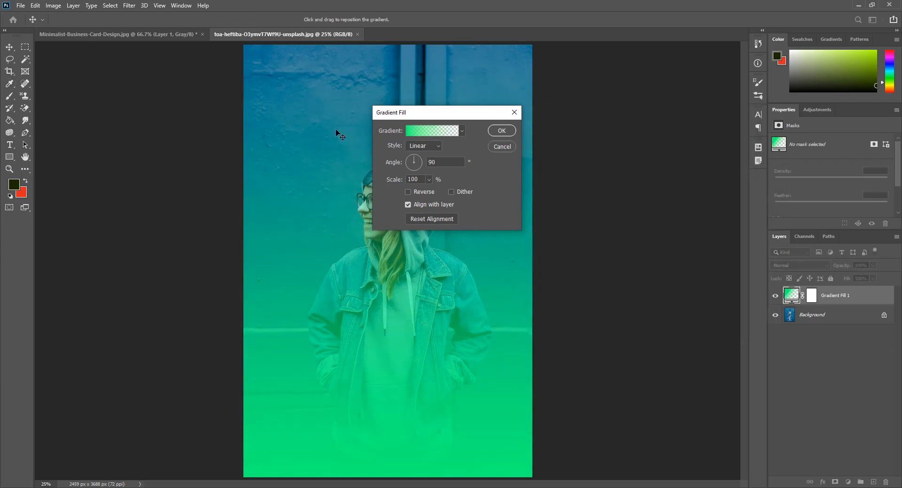
Rotate the green gradient to an angle of about -1.59° and set its layer's blend mode to Multiply
click(418, 159)
drag(429, 164, 430, 163)
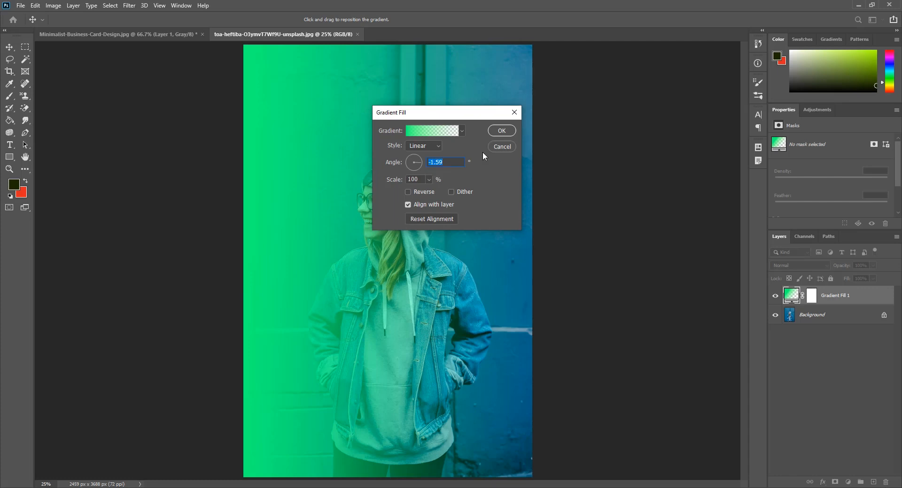
click(502, 131)
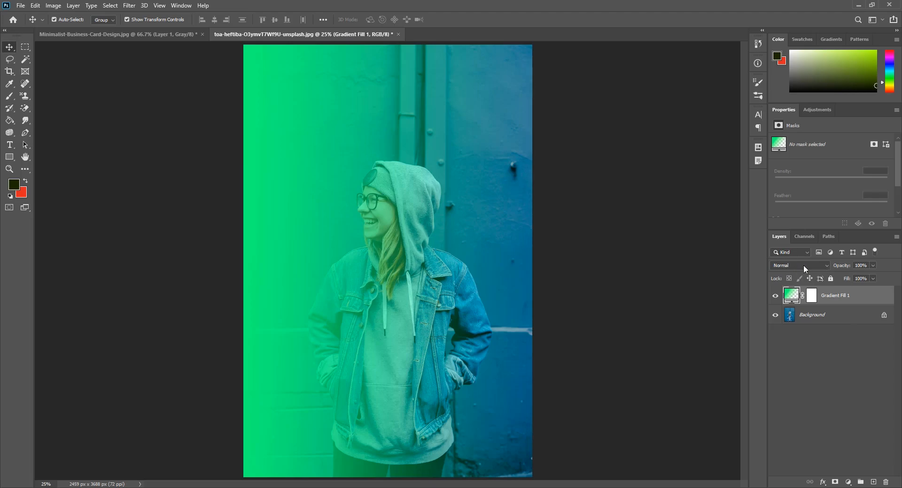
click(825, 267)
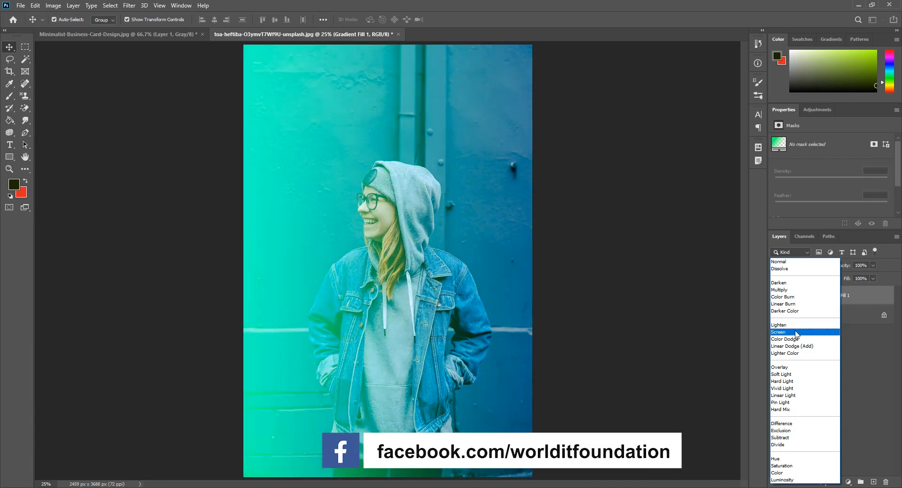
click(792, 290)
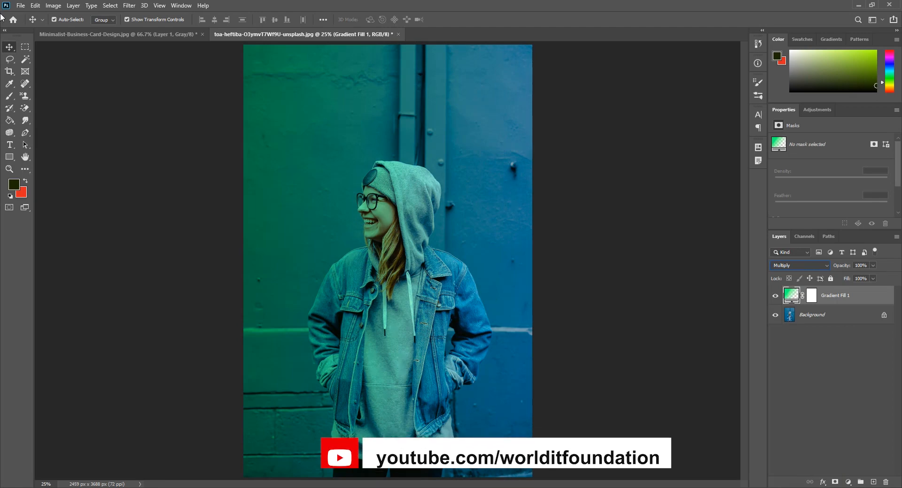
Add a second gradient fill layer fading from bright red-orange to transparent, with the second color stop removed
click(846, 483)
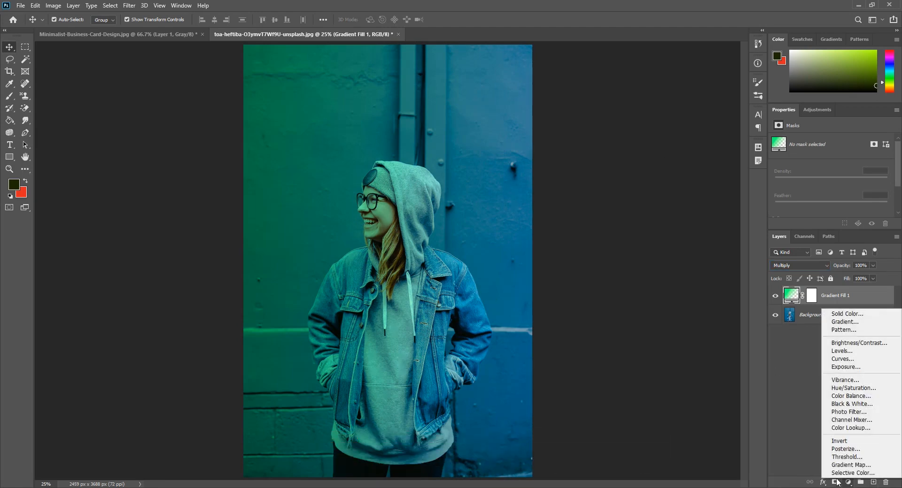
click(848, 323)
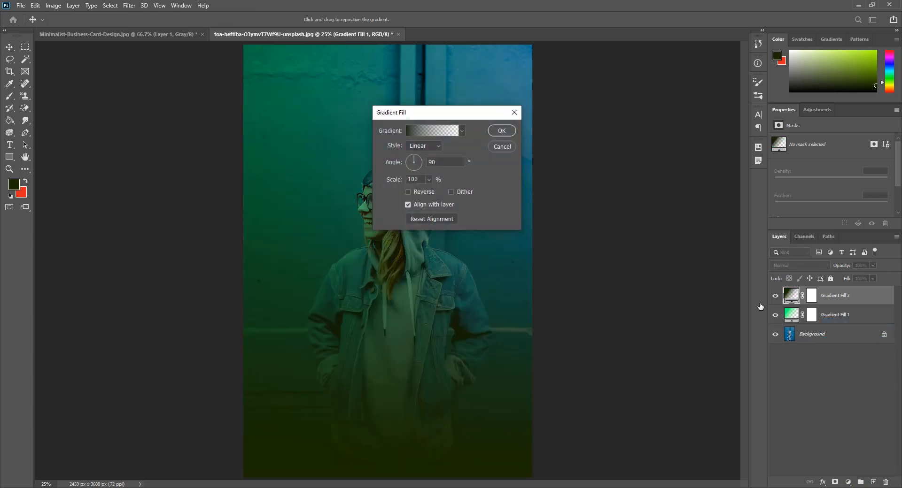
click(446, 131)
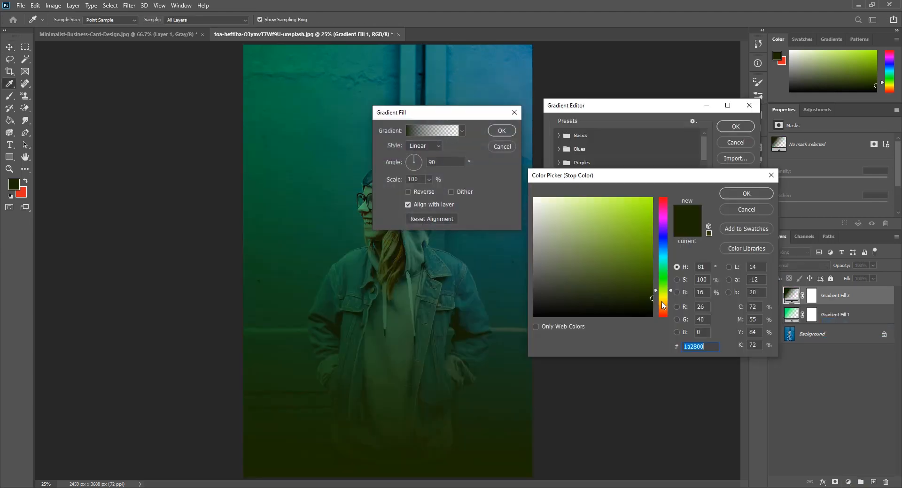
drag(662, 306, 662, 315)
click(651, 197)
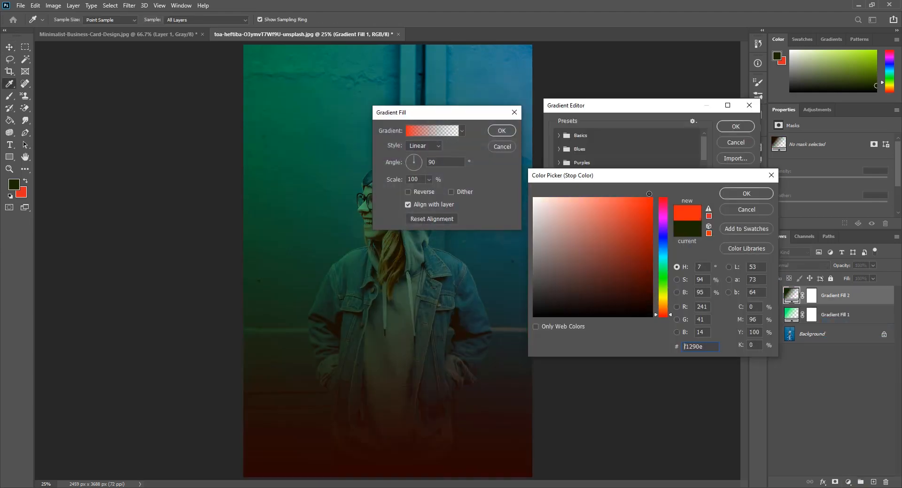
click(759, 193)
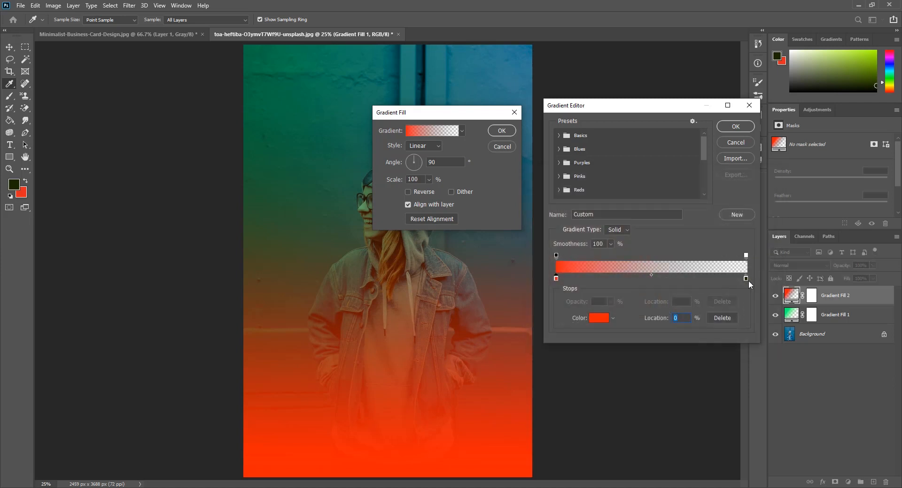
drag(747, 282, 745, 324)
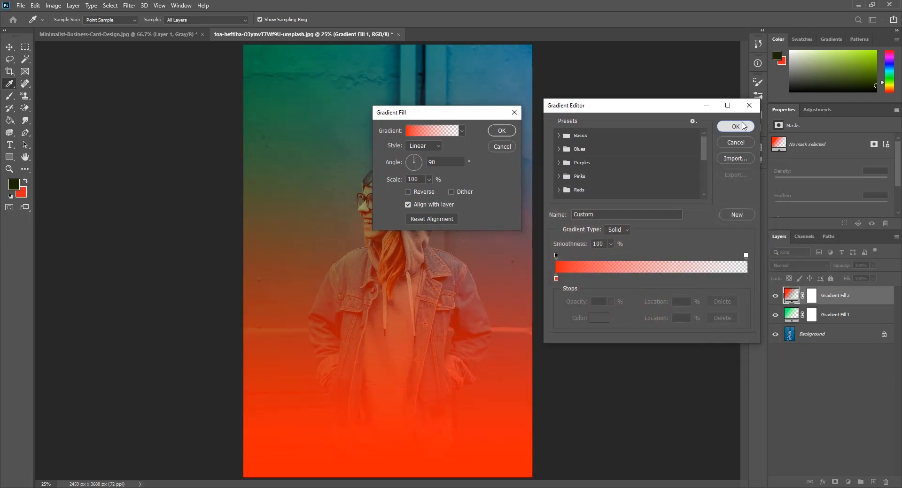
click(736, 126)
Rotate the red gradient so it fades inward from the photo's right edge, and set its layer's blend mode to Soft Light
drag(407, 163, 400, 163)
click(509, 133)
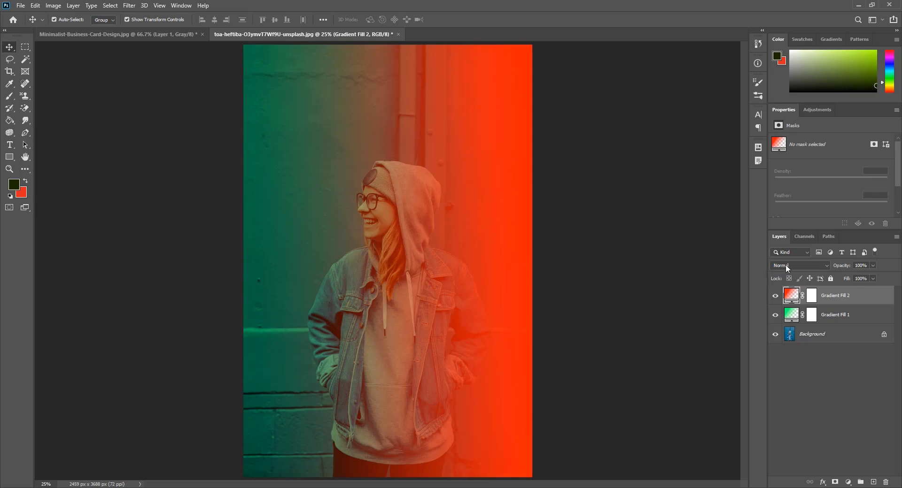
click(817, 264)
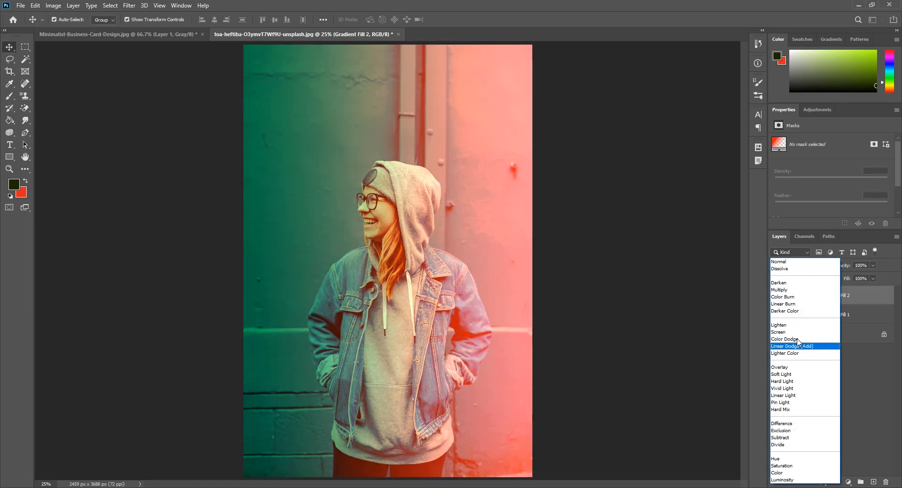
click(801, 374)
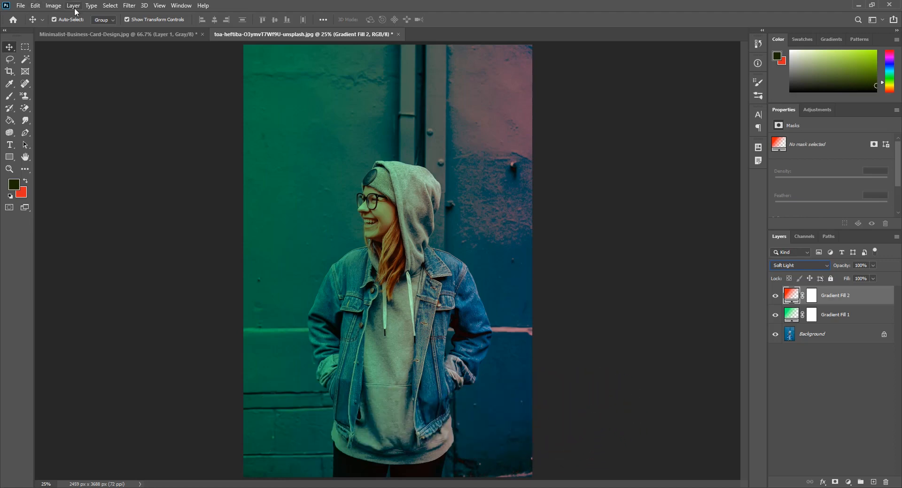
click(53, 5)
mouse_move(71, 16)
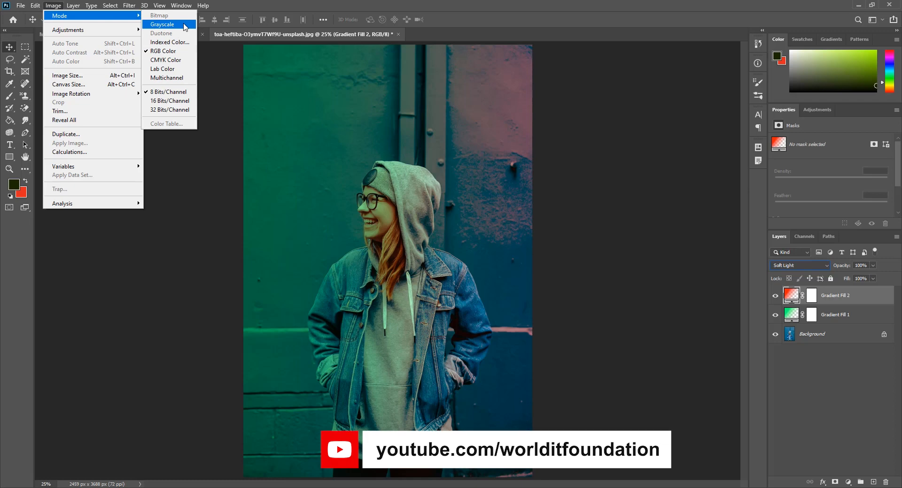
click(812, 441)
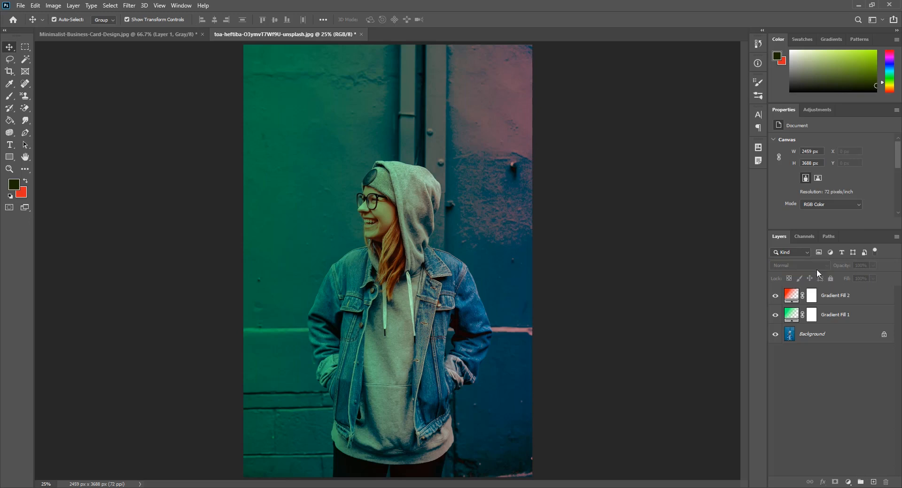
click(852, 295)
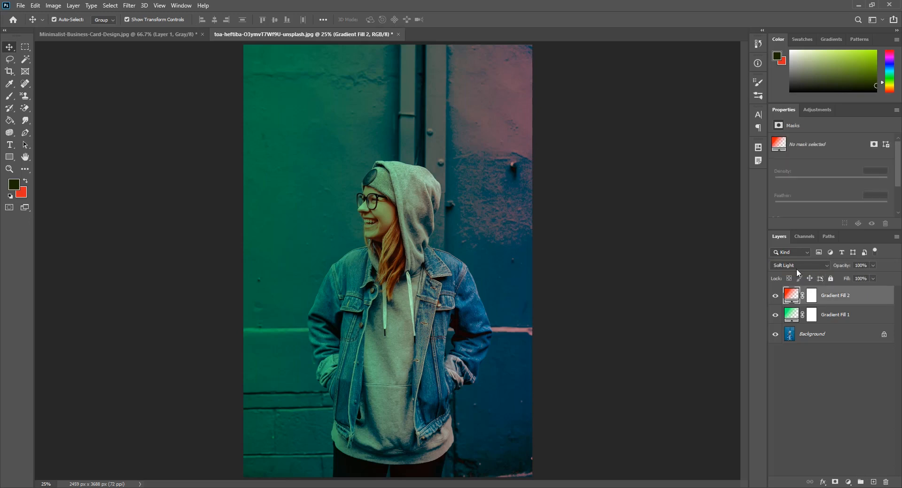